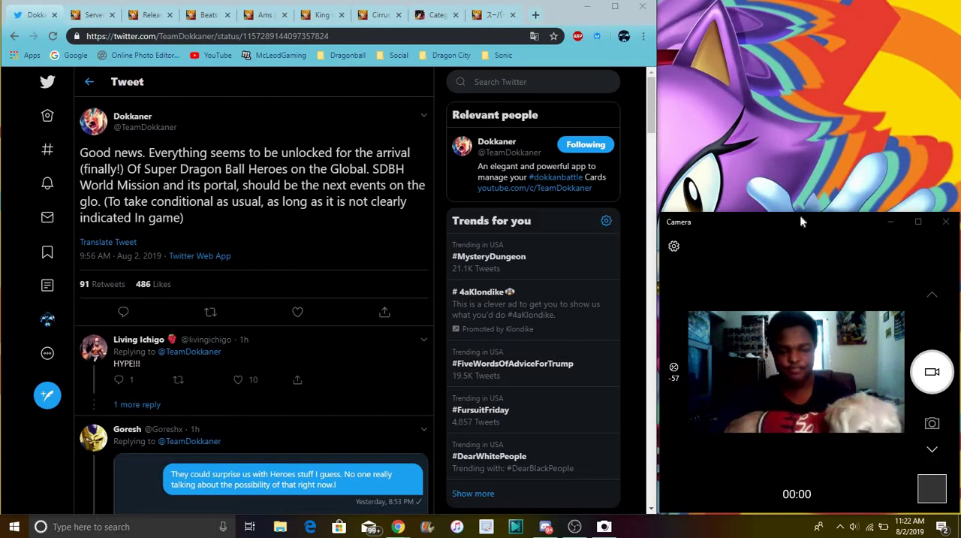
- Check today's date on the taskbar calendar while viewing the tweet
click(655, 111)
scroll(499, 175, down, 1)
scroll(500, 174, down, 1)
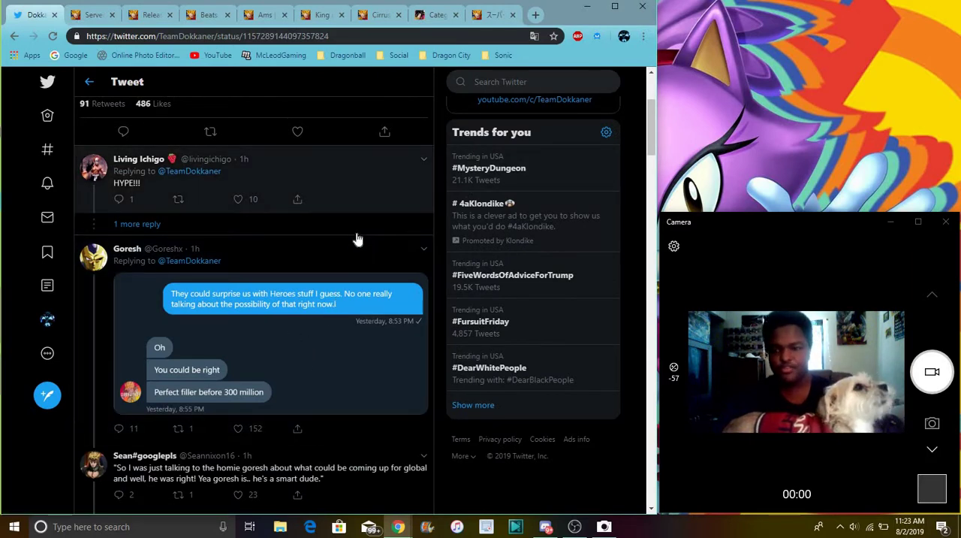
scroll(378, 213, up, 3)
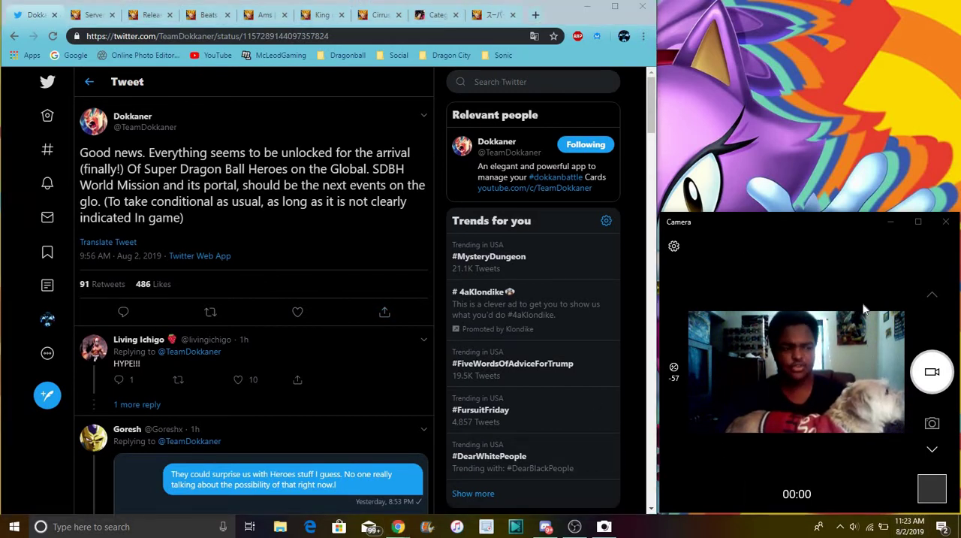
click(910, 525)
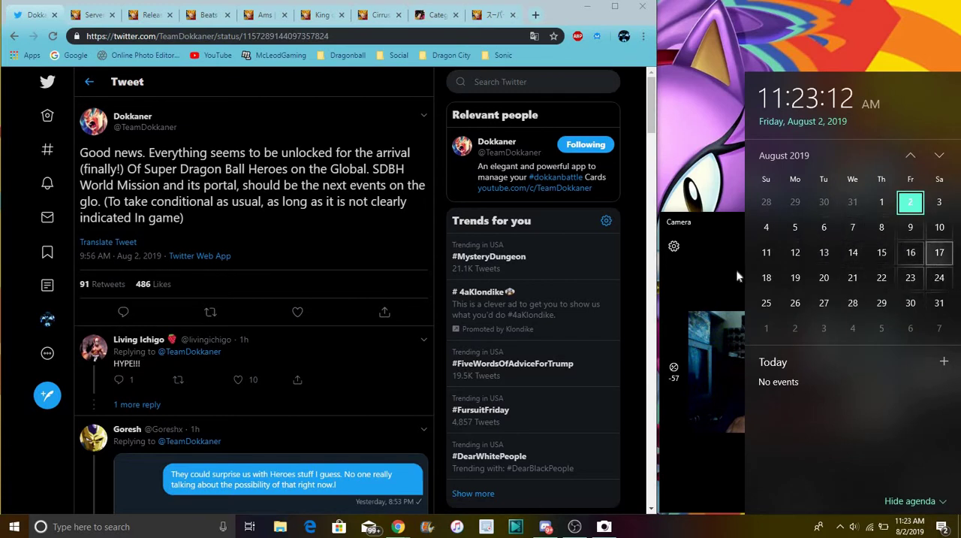
click(627, 103)
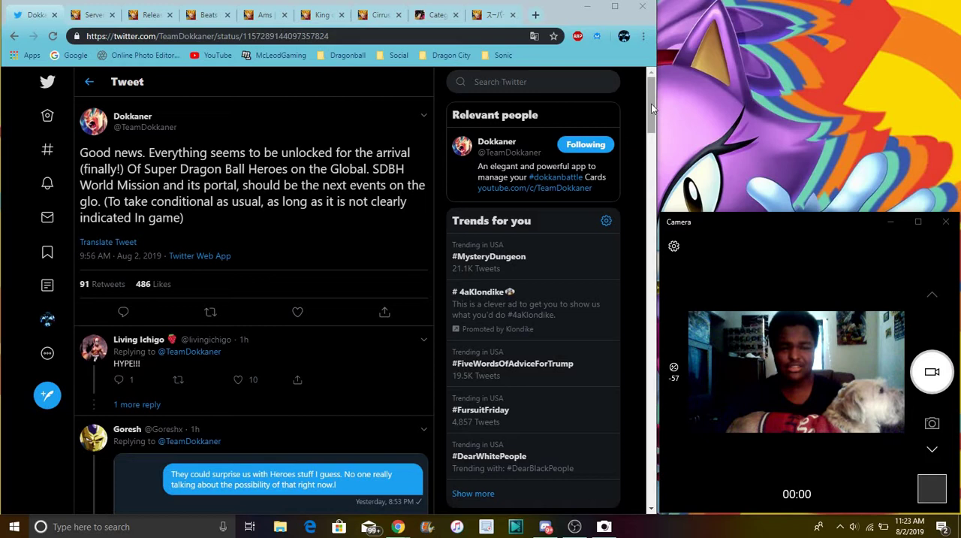
drag(651, 103, 651, 90)
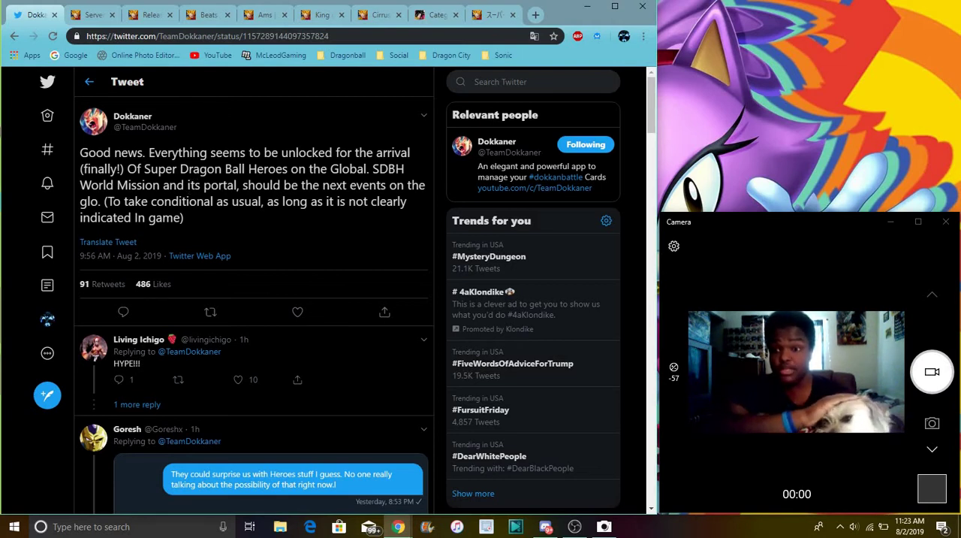
- Compare the server maintenance article's dates with the calendar, then view the Game Cards schedule
click(94, 15)
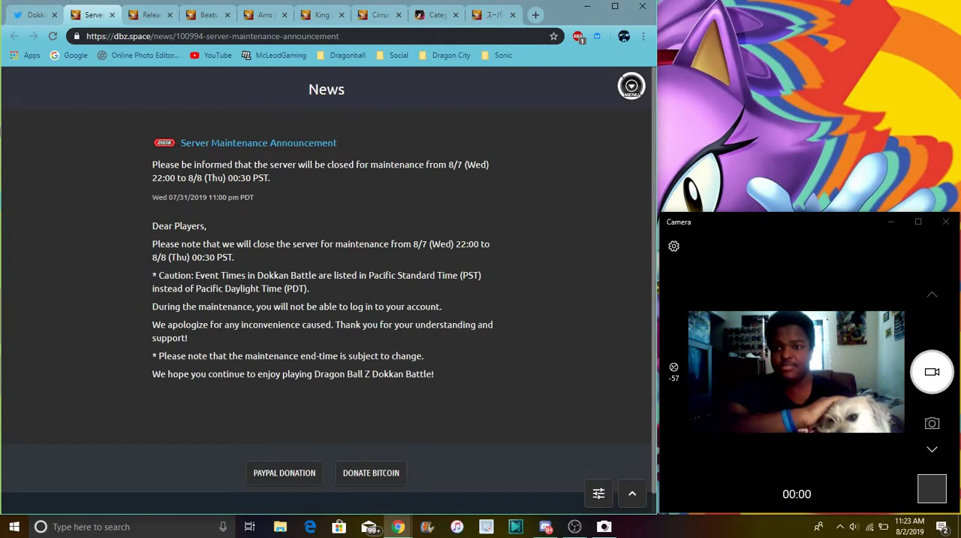
click(910, 525)
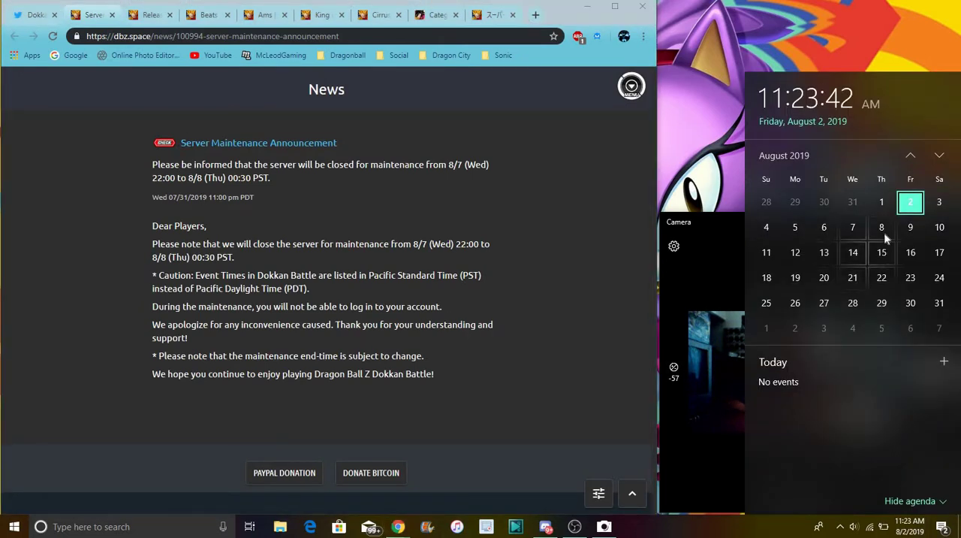
click(589, 200)
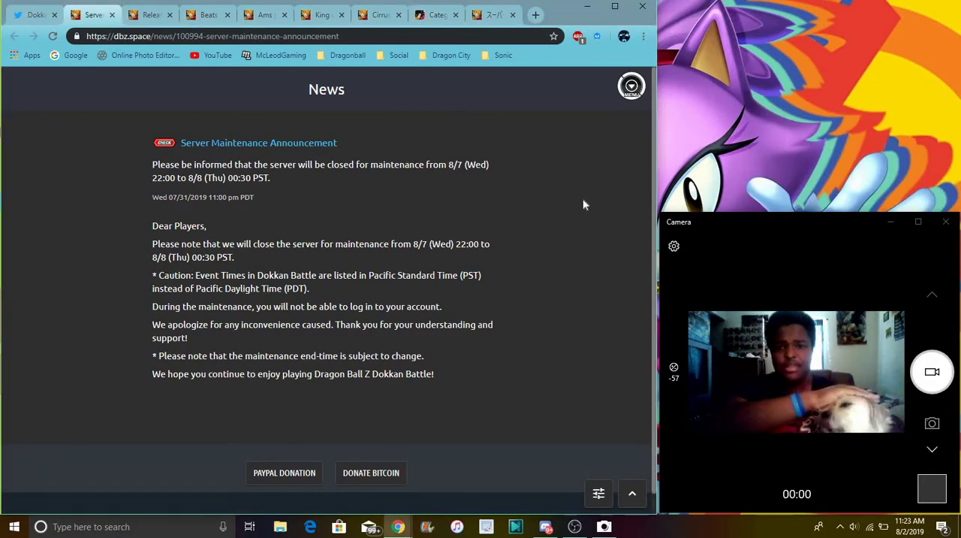
click(147, 14)
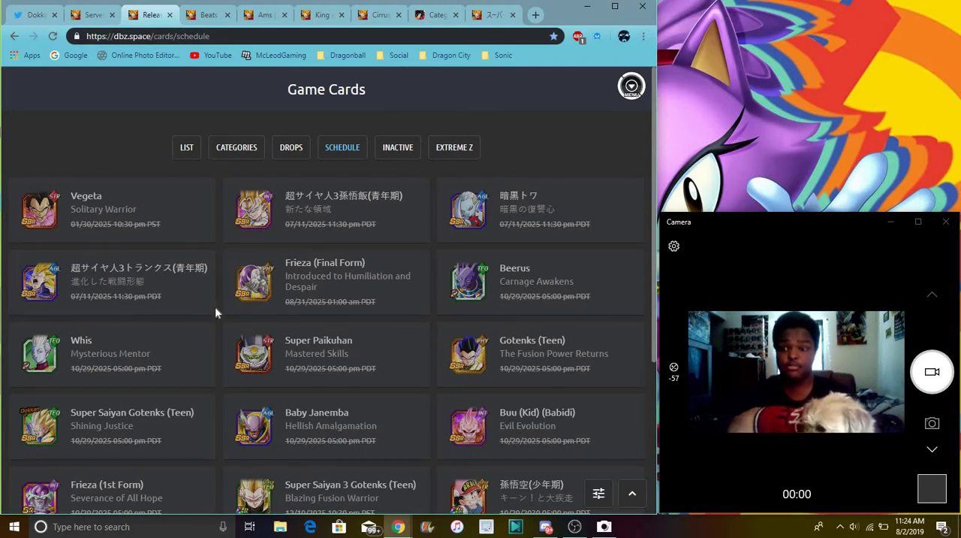
scroll(214, 308, down, 5)
scroll(217, 313, up, 5)
scroll(239, 304, down, 5)
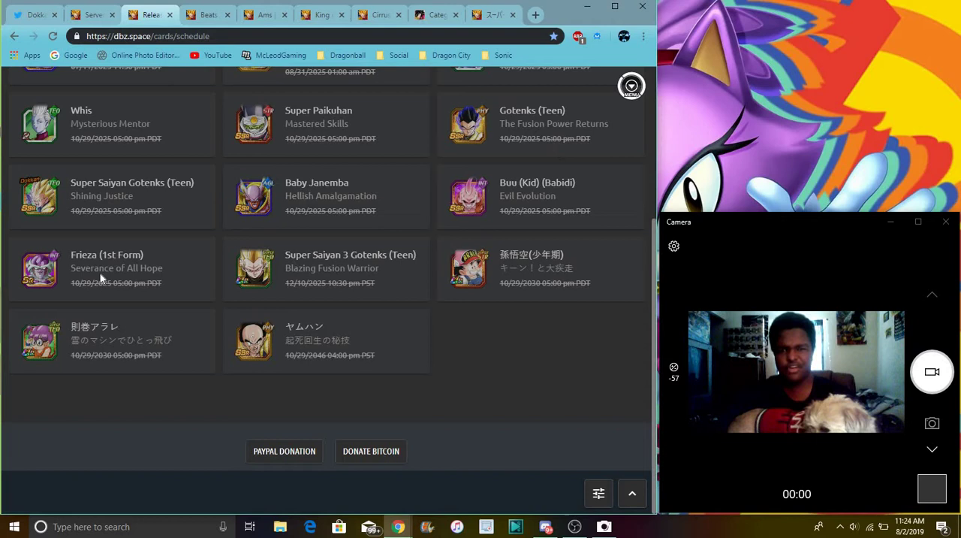
- View the Gotenks (Teen) card and the schedule's last card, then close the card overlay
click(479, 129)
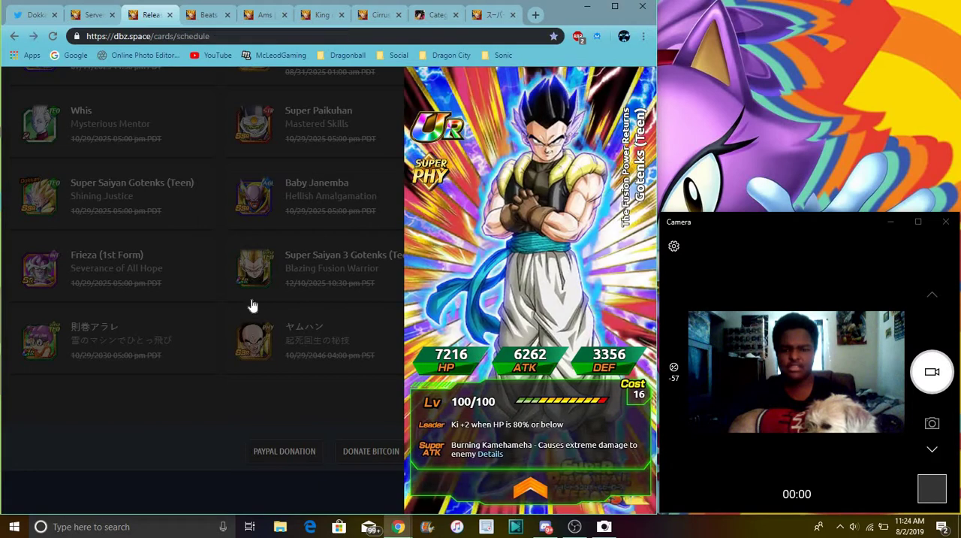
click(312, 180)
click(255, 342)
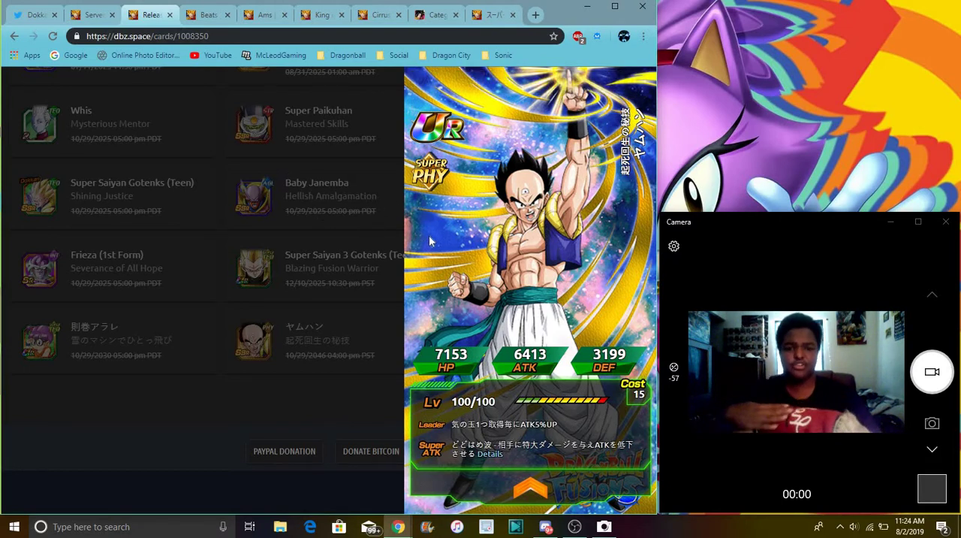
click(284, 172)
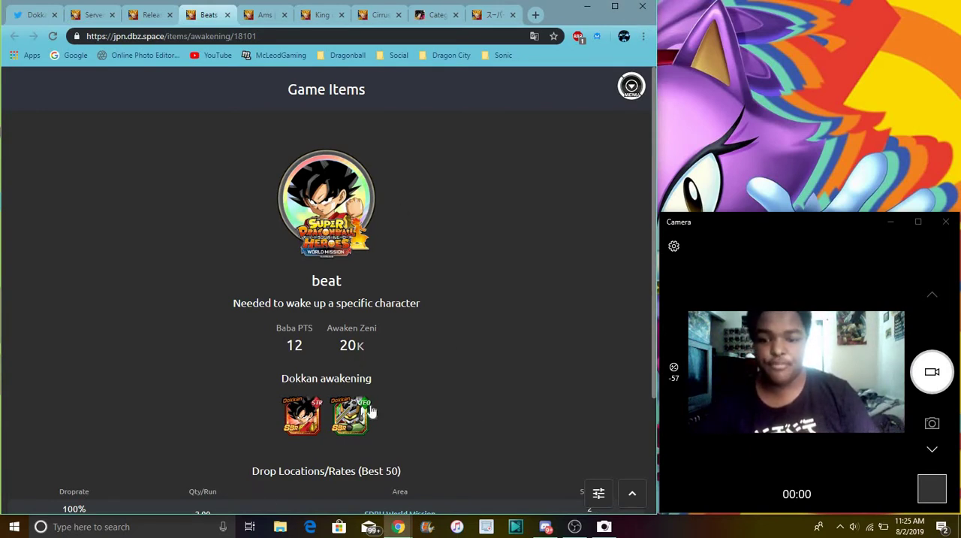
- View the Ams, King of Time and Cirrus awakening item pages in turn
click(266, 15)
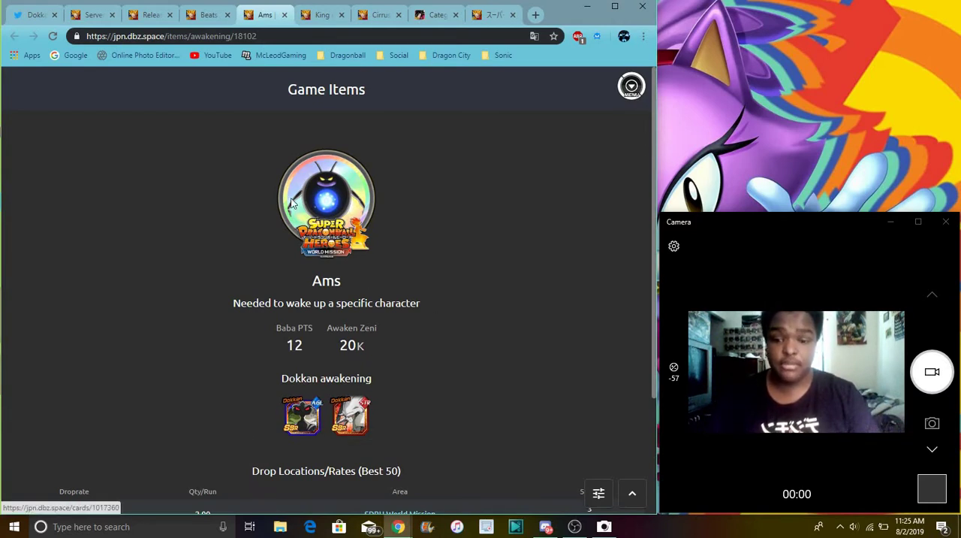
click(319, 17)
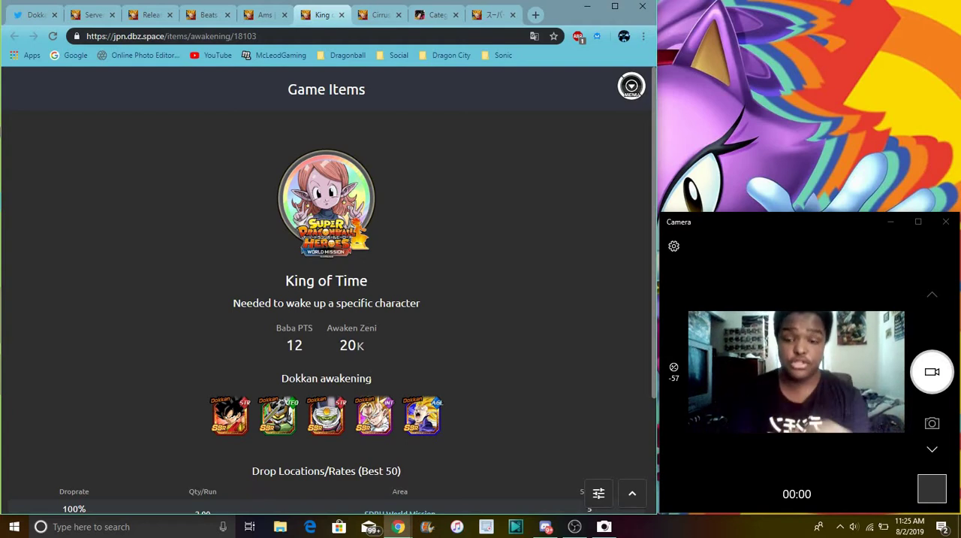
click(373, 15)
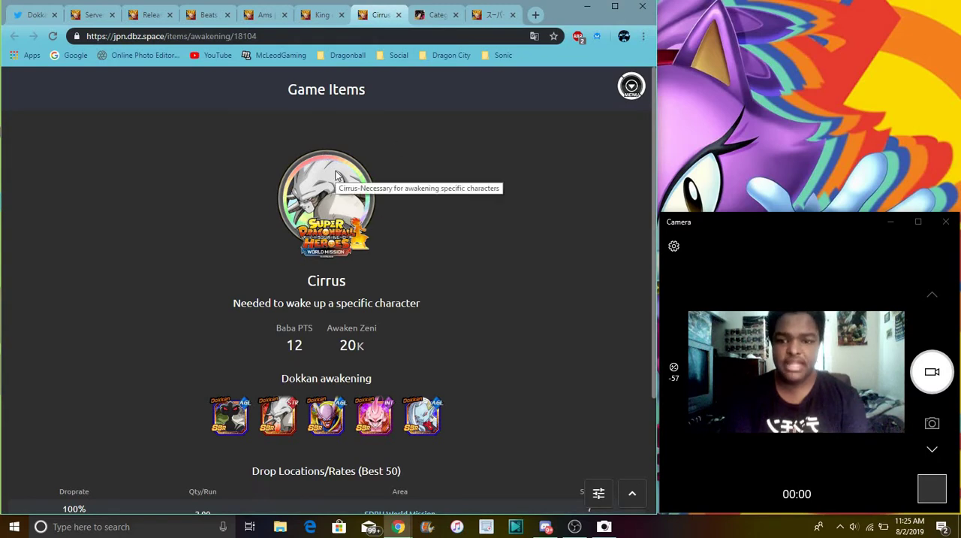
click(434, 14)
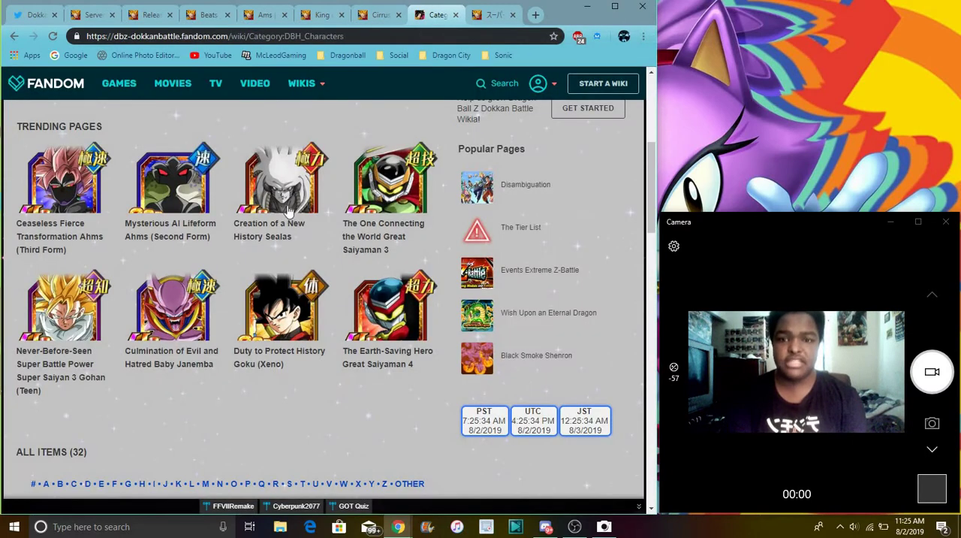
scroll(211, 270, down, 1)
scroll(187, 277, down, 2)
scroll(259, 216, down, 3)
scroll(240, 285, down, 1)
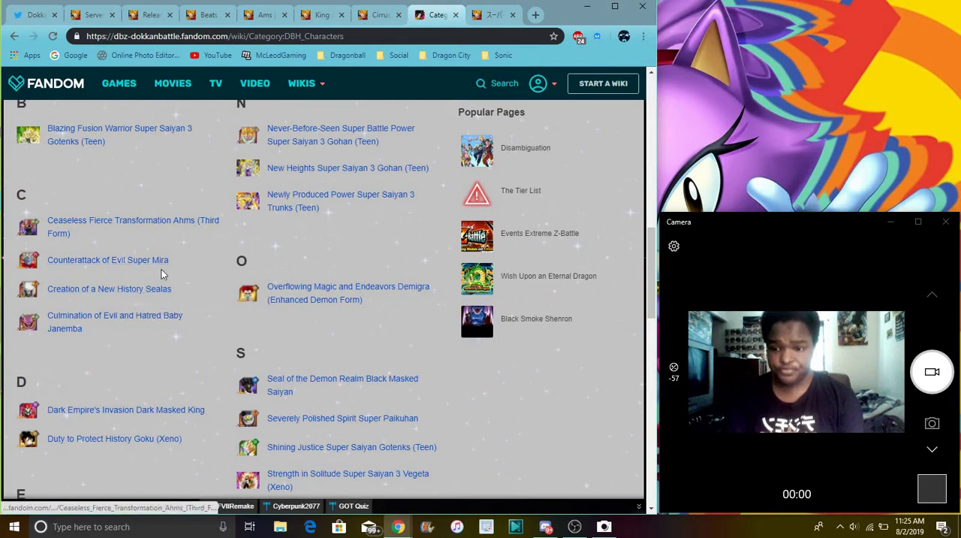
scroll(259, 288, up, 2)
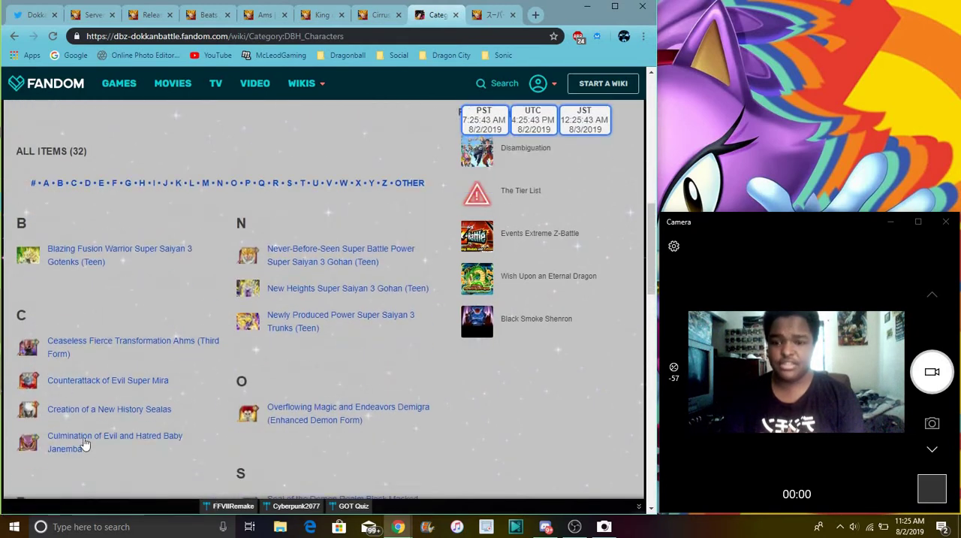
scroll(330, 351, down, 2)
scroll(330, 338, down, 2)
scroll(329, 322, down, 2)
scroll(329, 314, down, 1)
scroll(330, 314, up, 2)
scroll(322, 313, up, 2)
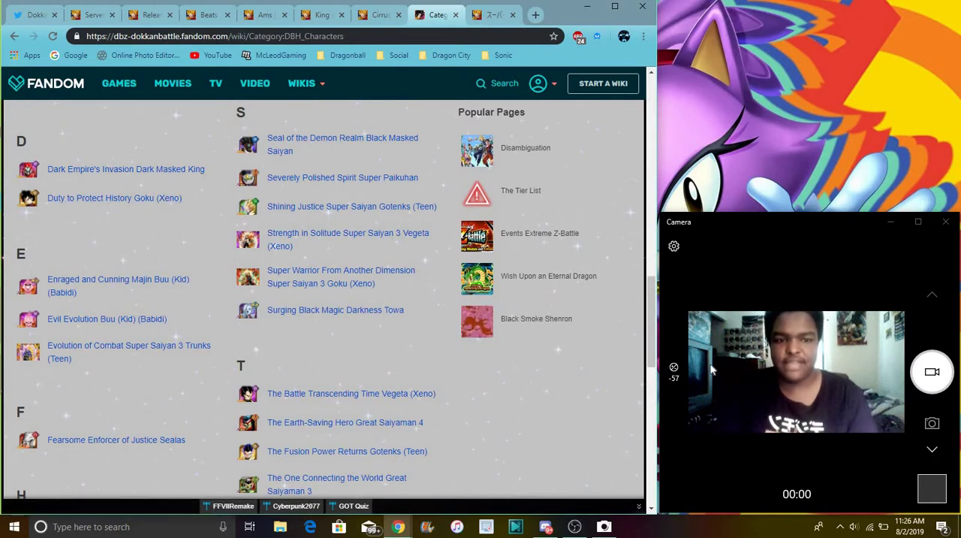
mouse_move(651, 166)
mouse_down()
mouse_move(652, 360)
mouse_move(650, 271)
mouse_up()
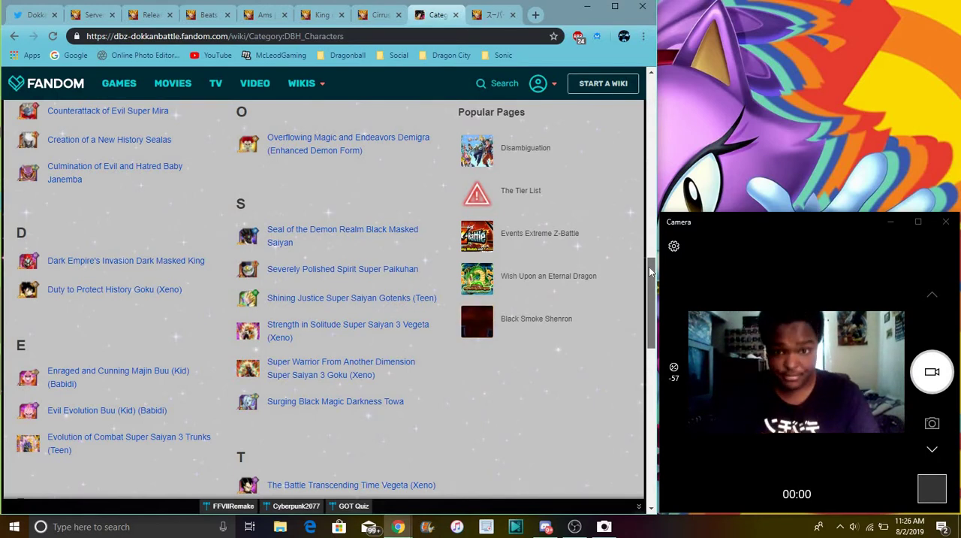
mouse_move(650, 270)
mouse_down()
mouse_move(659, 187)
mouse_move(659, 264)
mouse_move(659, 202)
mouse_up()
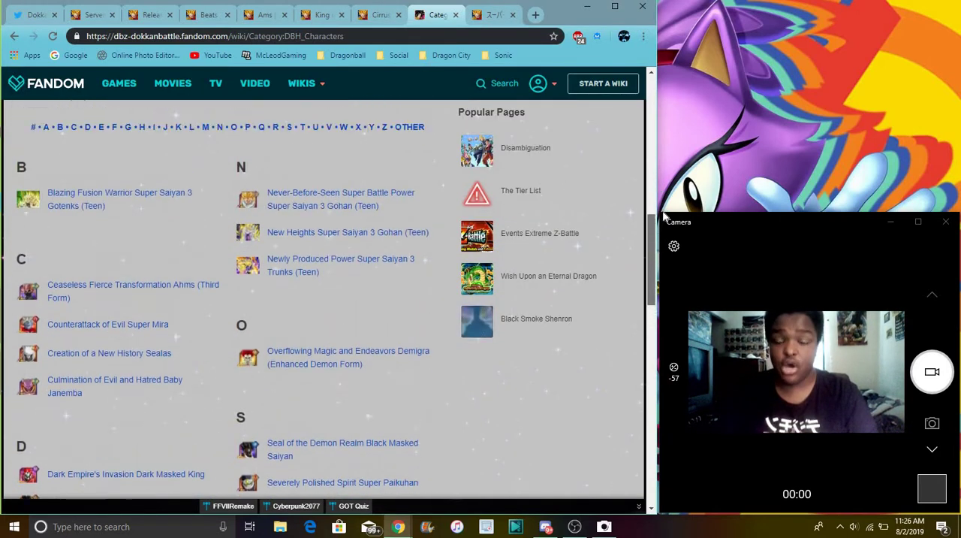
- Bring up the Heroes collaboration summon banner, jpn.dbz.space summons 589
click(495, 15)
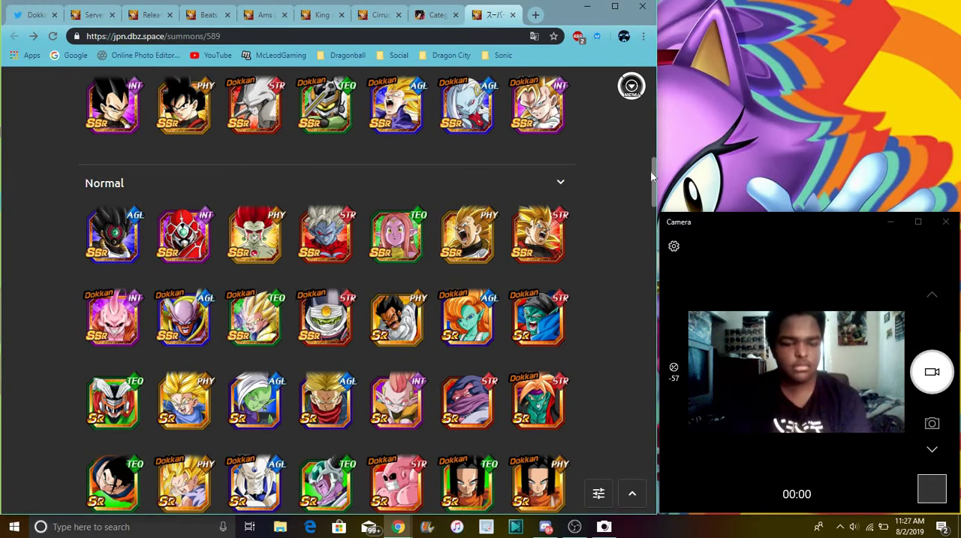
scroll(376, 300, down, 2)
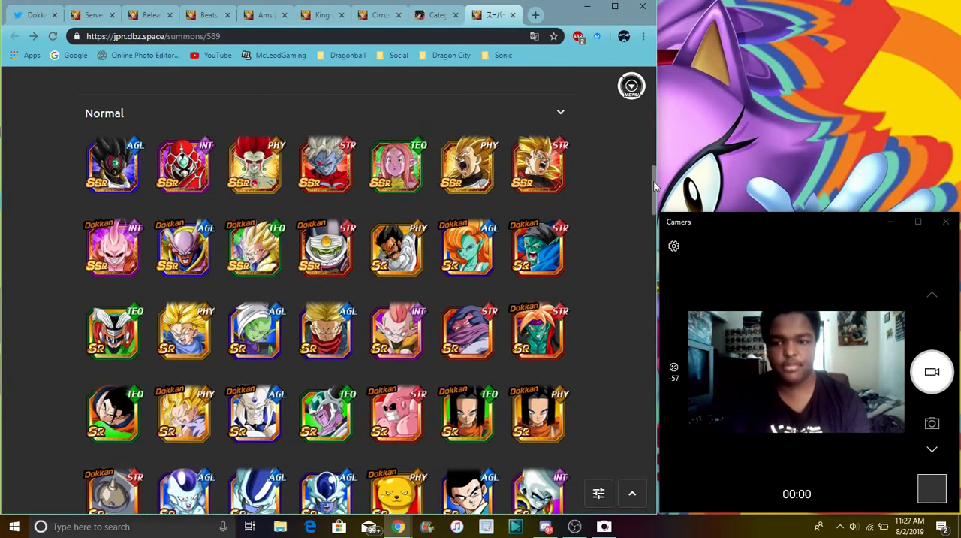
scroll(375, 300, down, 1)
scroll(655, 192, down, 2)
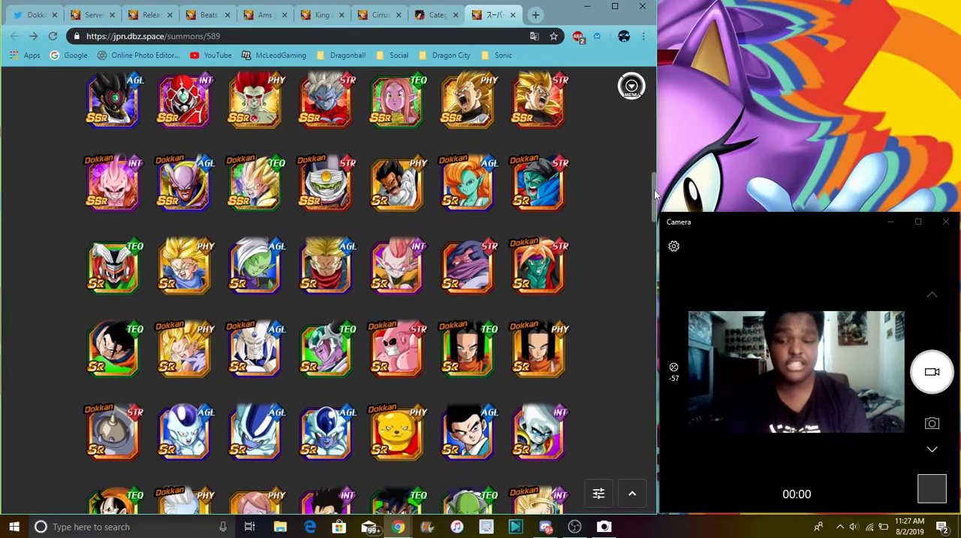
scroll(655, 187, down, 1)
scroll(655, 172, up, 4)
mouse_move(655, 167)
mouse_down()
mouse_move(652, 93)
mouse_move(653, 180)
mouse_up()
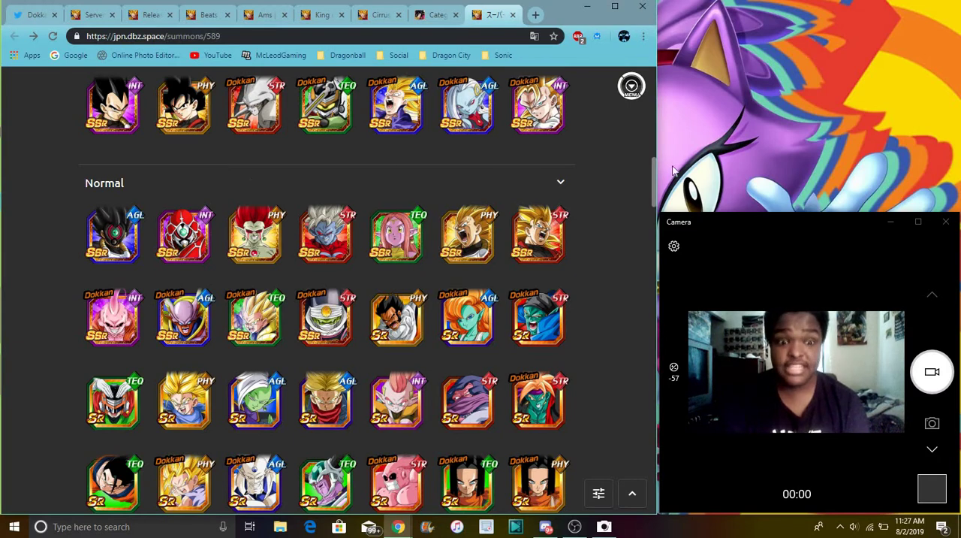
scroll(654, 165, up, 1)
scroll(654, 164, down, 1)
scroll(653, 164, up, 1)
scroll(653, 165, down, 1)
drag(653, 165, 652, 96)
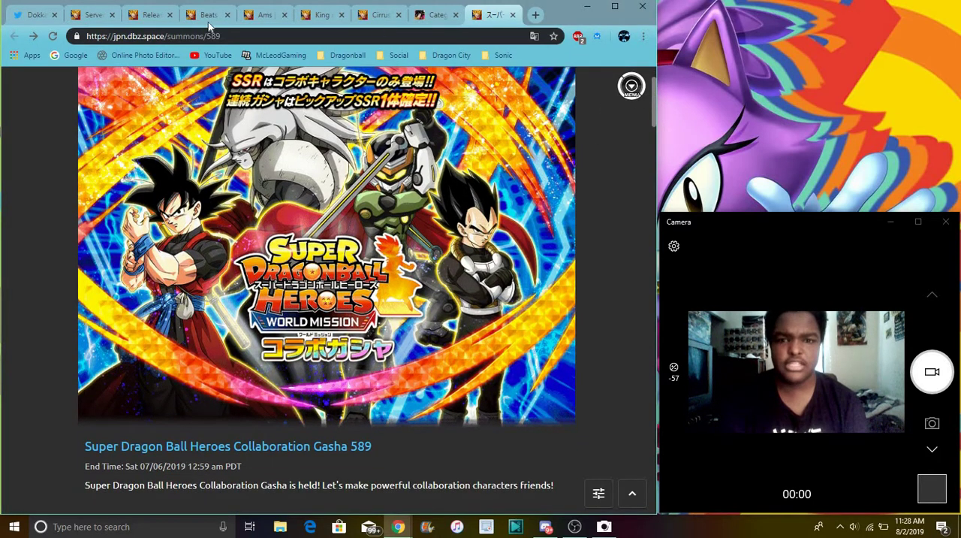
click(30, 15)
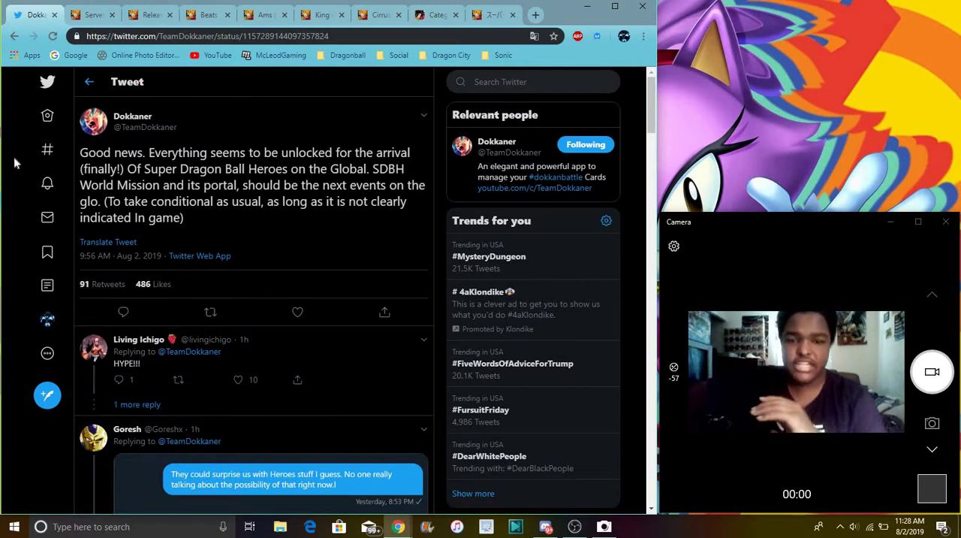
click(489, 15)
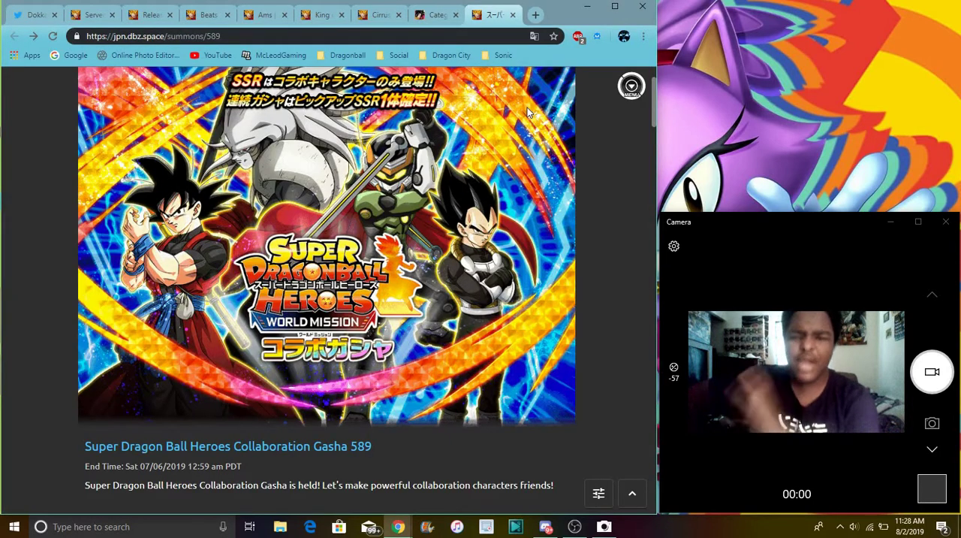